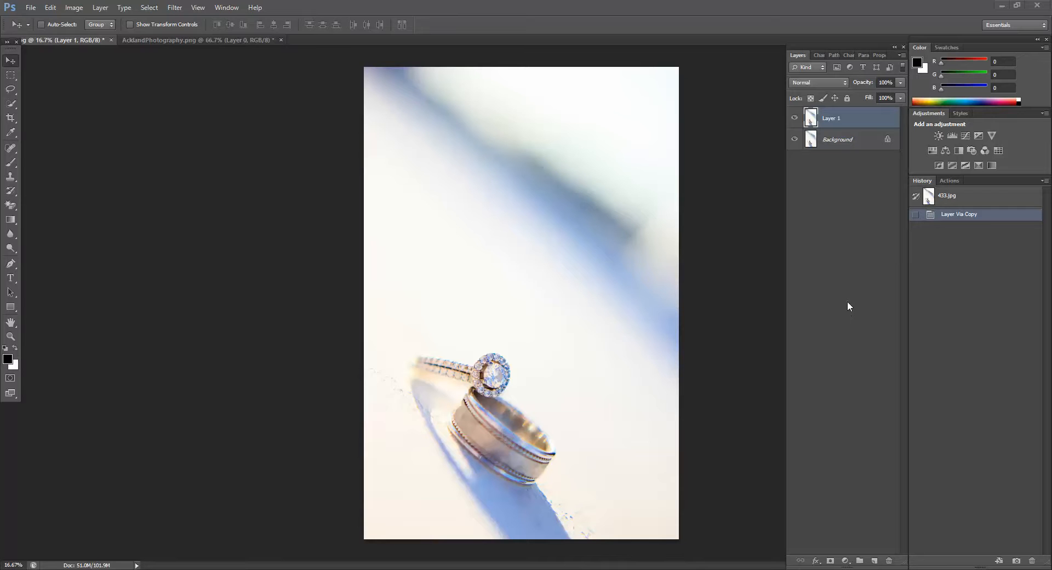
- Paint two crossing black brush strokes on Layer 1 and toggle the layer's visibility to compare with the untouched background
click(12, 163)
drag(442, 140, 660, 328)
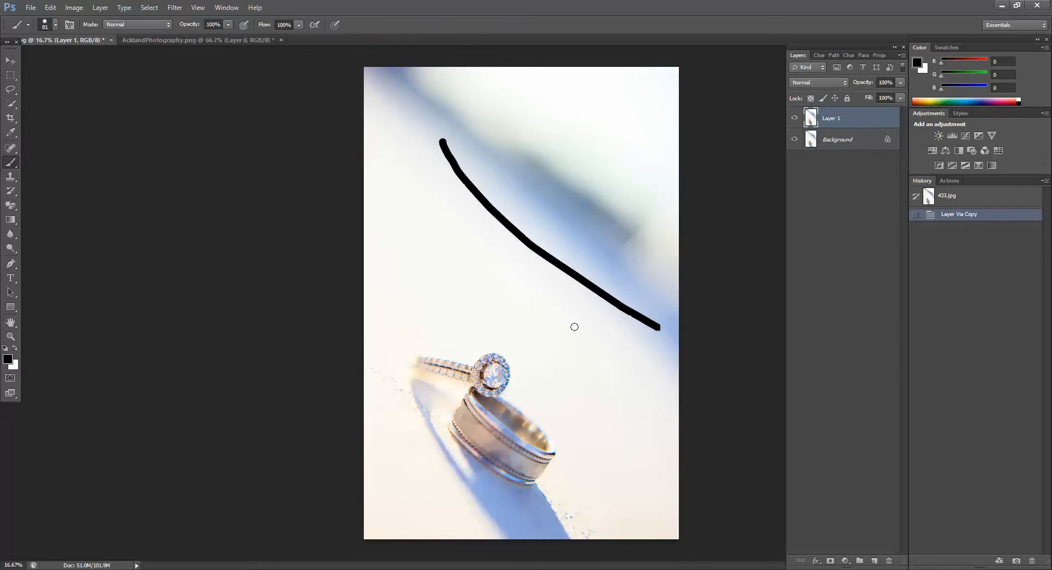
drag(447, 314, 603, 157)
click(795, 118)
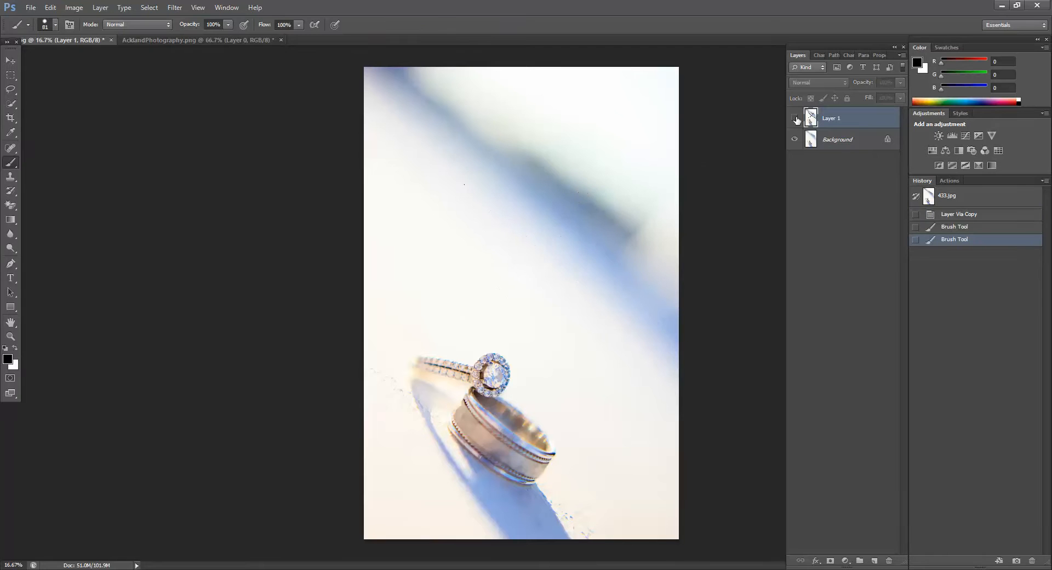
click(795, 118)
- Delete the painted Layer 1 and duplicate the Background layer
drag(843, 118, 889, 560)
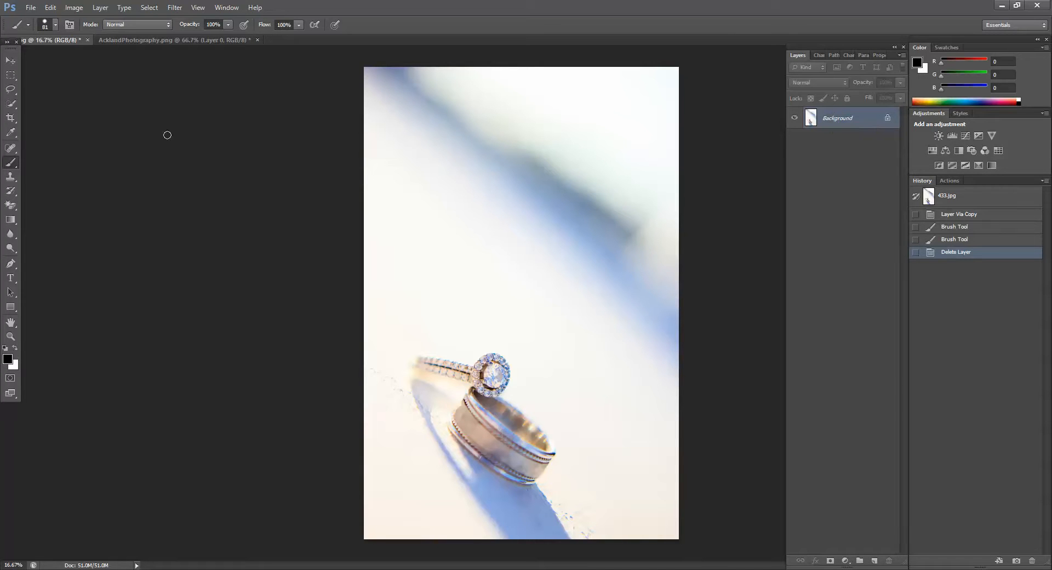
key(ctrl+j)
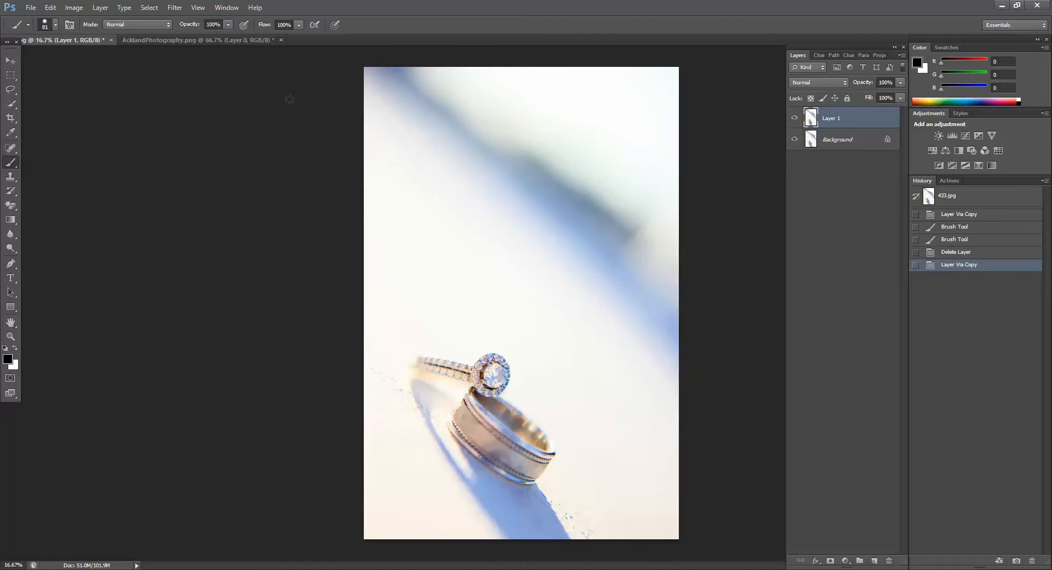
- Float the AcklandPhotography.png document and copy its logo onto the upper-right area of the rings photo with the Move tool
click(10, 60)
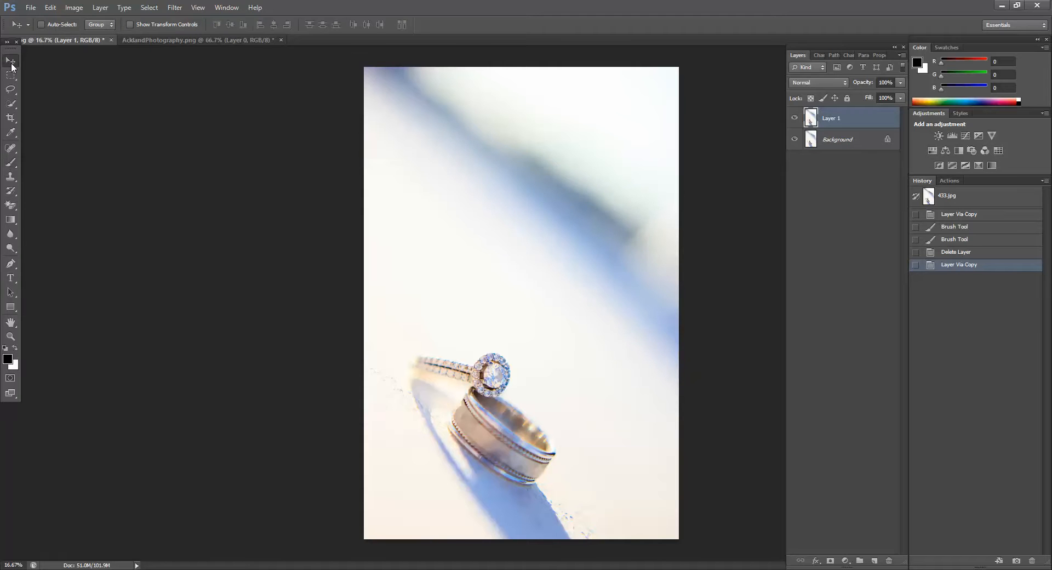
click(141, 39)
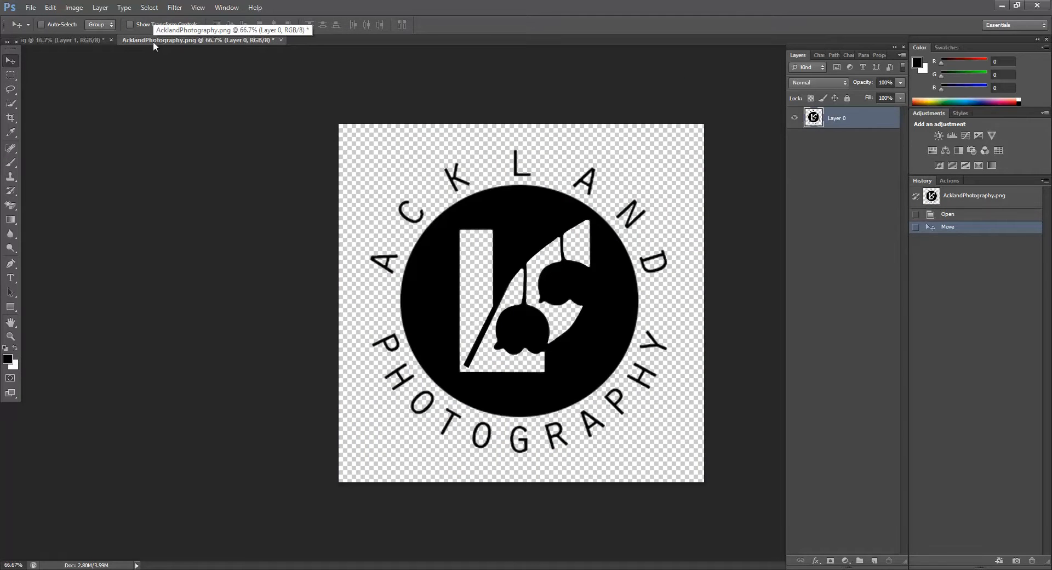
drag(152, 38, 102, 421)
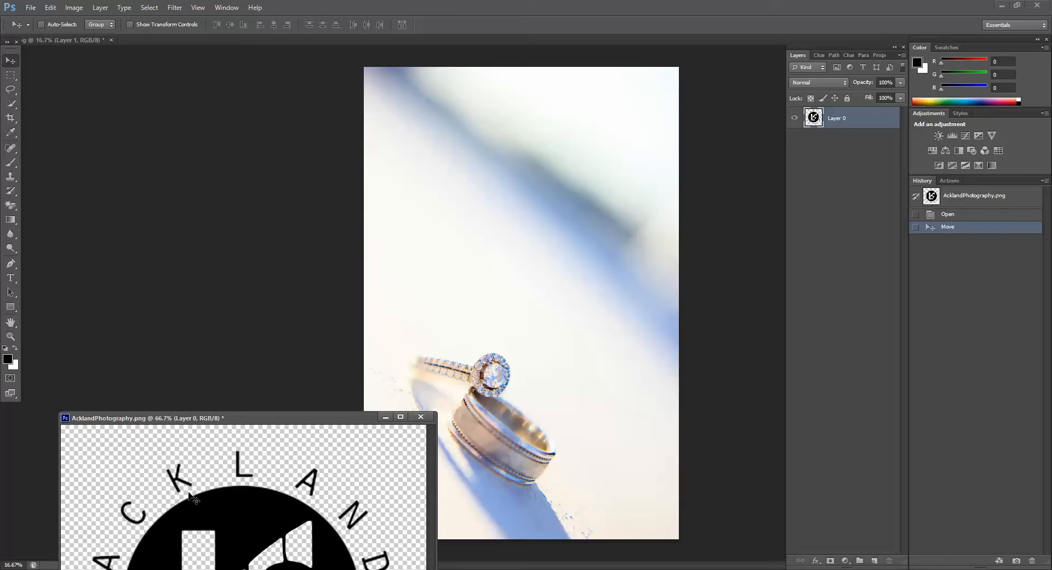
drag(202, 421, 201, 424)
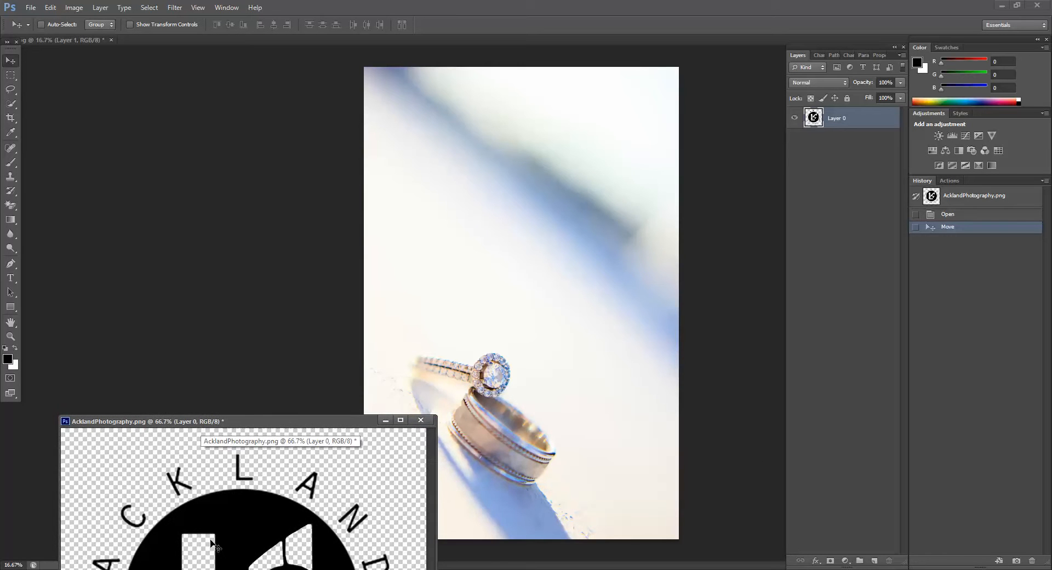
drag(210, 520, 605, 141)
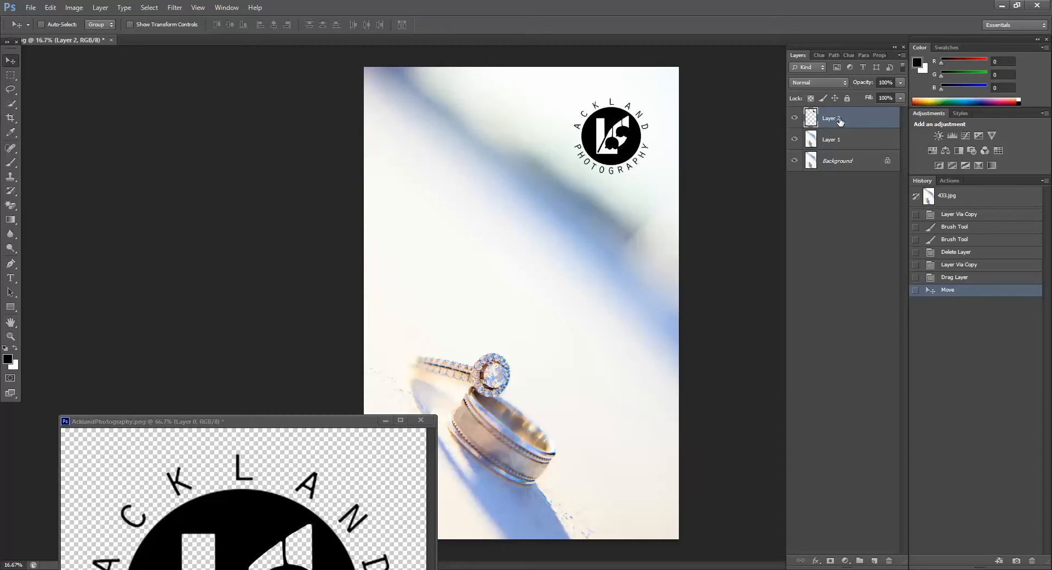
- Try the logo layer at 50% opacity and return it to 100%
click(882, 83)
text(50)
key(Return)
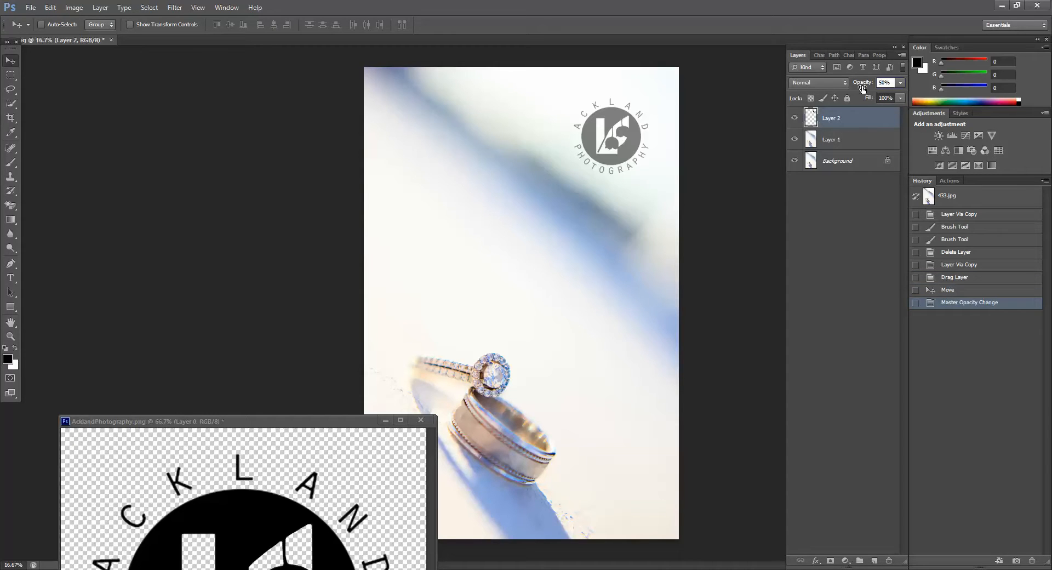
key(BackSpace)
key(BackSpace)
text(10)
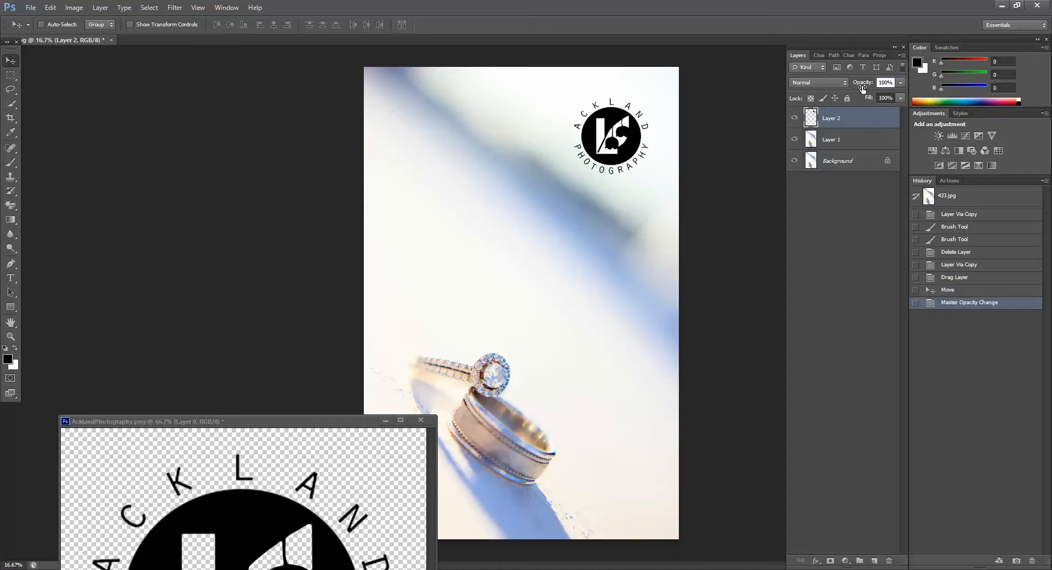
key(Return)
- Scale the logo proportionally to about 60% with Free Transform and delete its layer from the rings photo
key(ctrl+t)
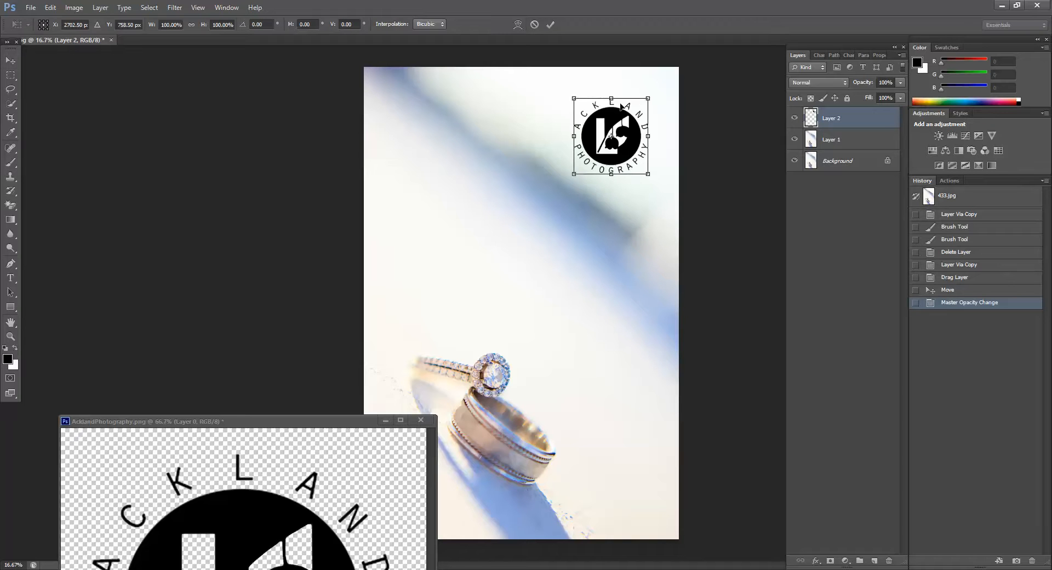
mouse_move(653, 88)
mouse_down()
mouse_move(656, 101)
mouse_move(664, 65)
mouse_move(655, 84)
mouse_up()
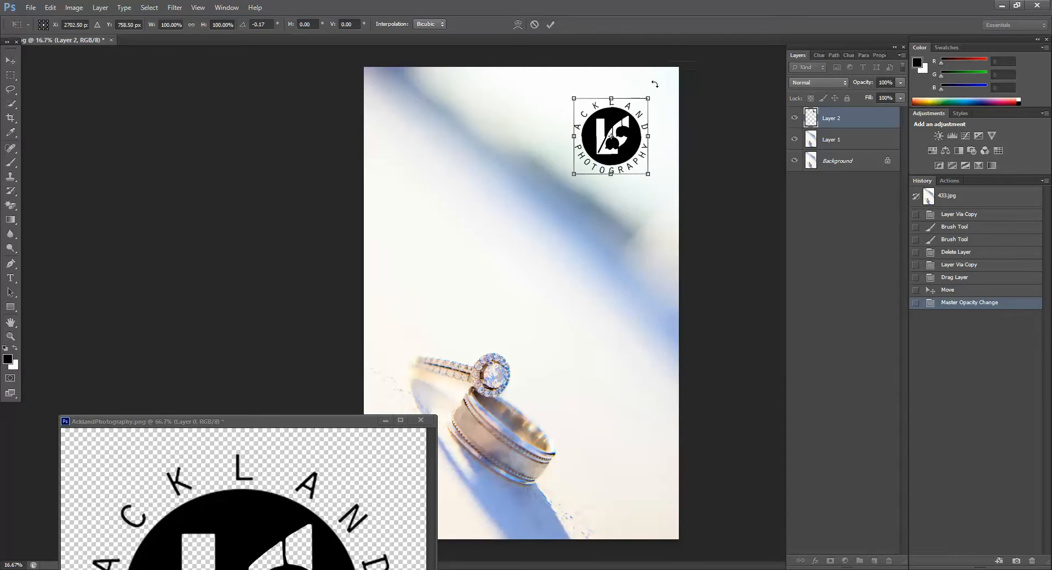
click(192, 24)
drag(573, 174, 616, 159)
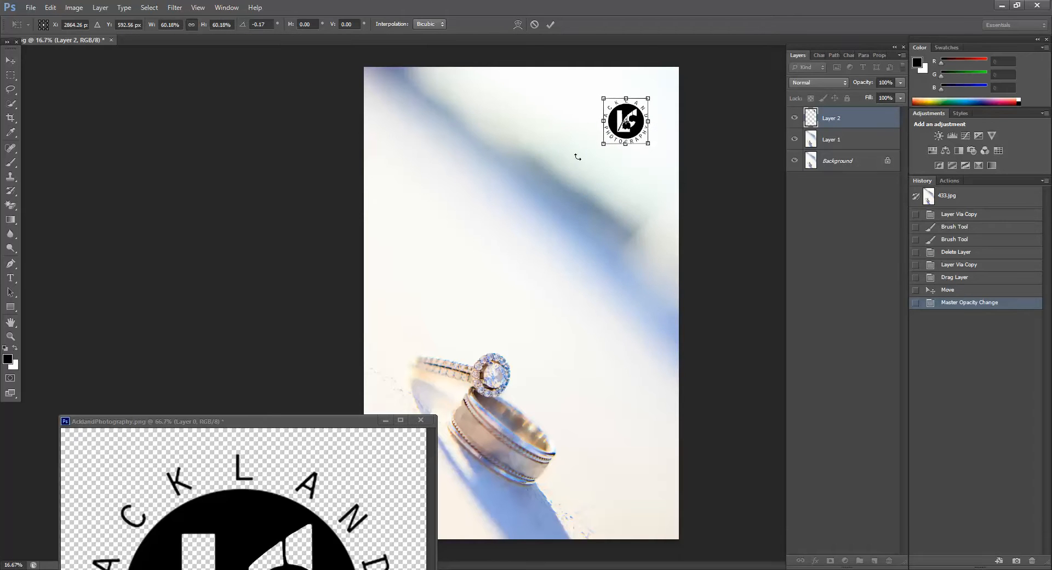
key(Return)
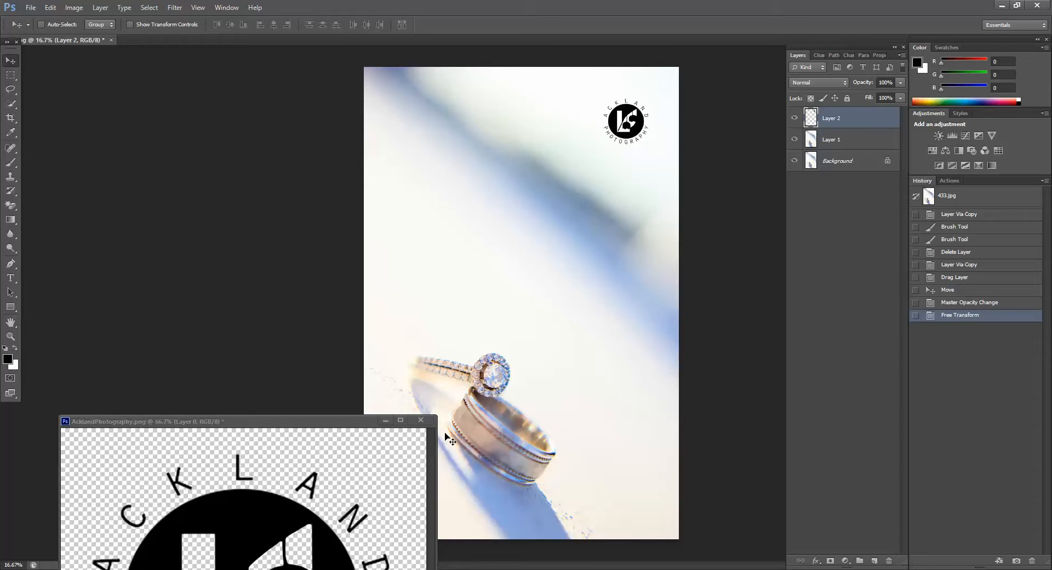
key(Delete)
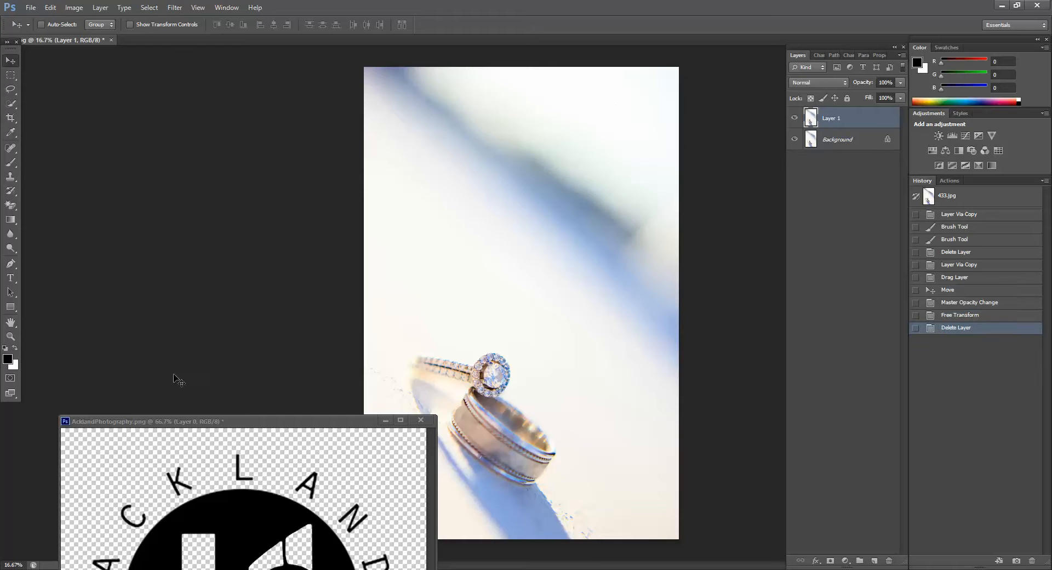
- Try to define the AcklandPhotography.png logo as a brush preset named "Watermark"
click(180, 425)
drag(179, 425, 225, 130)
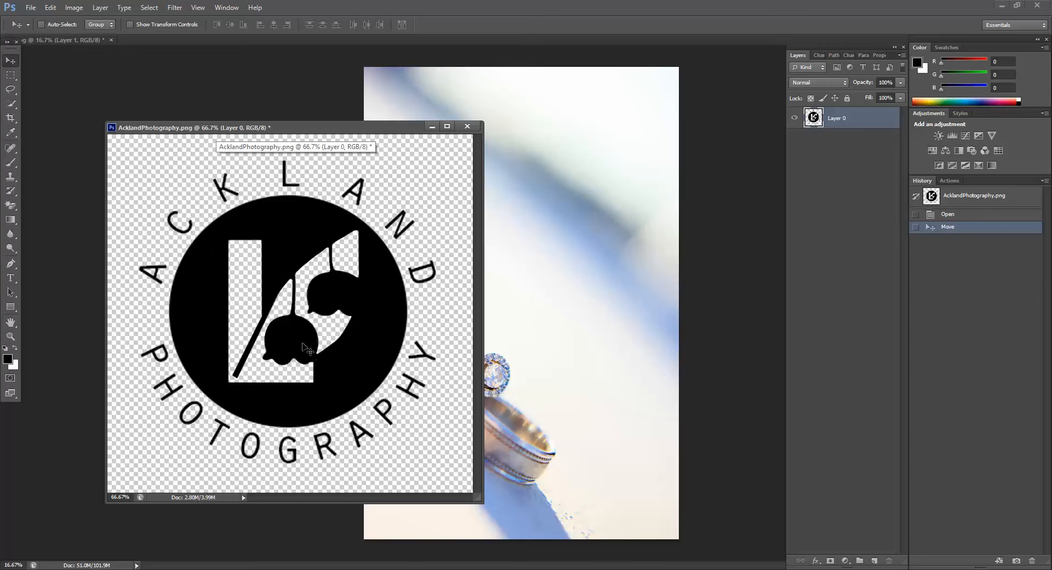
click(50, 7)
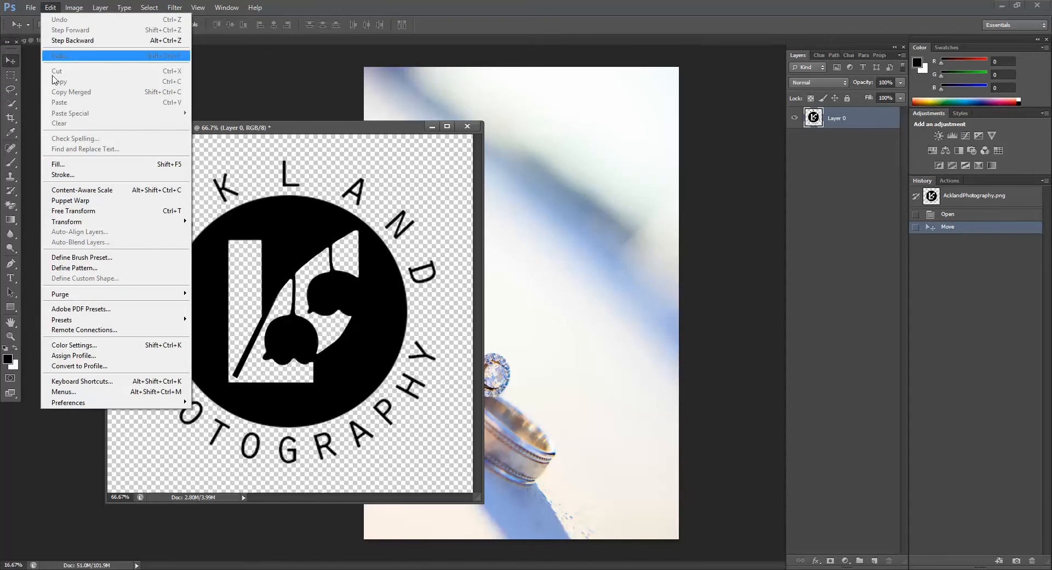
click(104, 259)
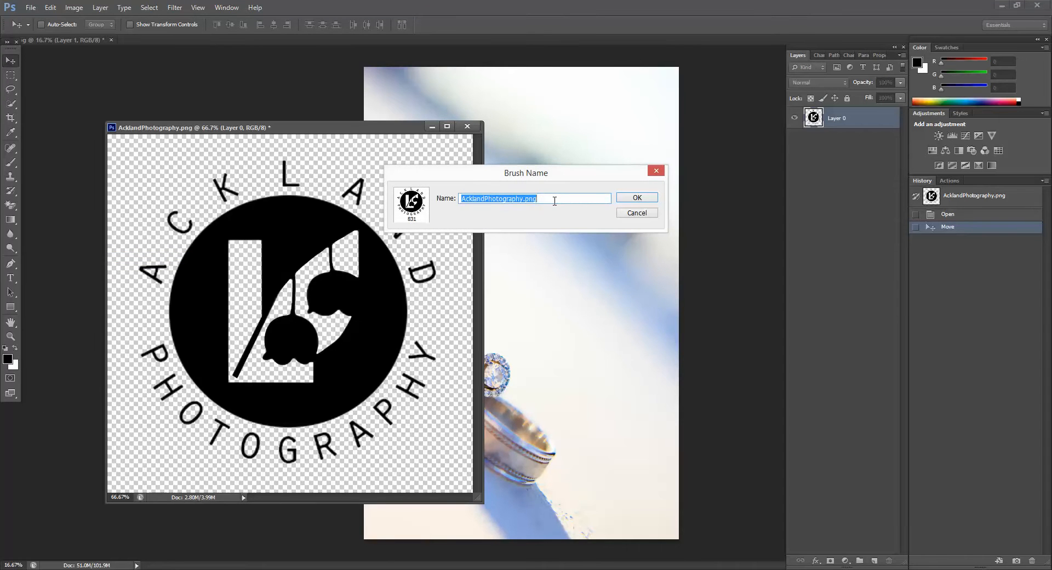
text(Watermark)
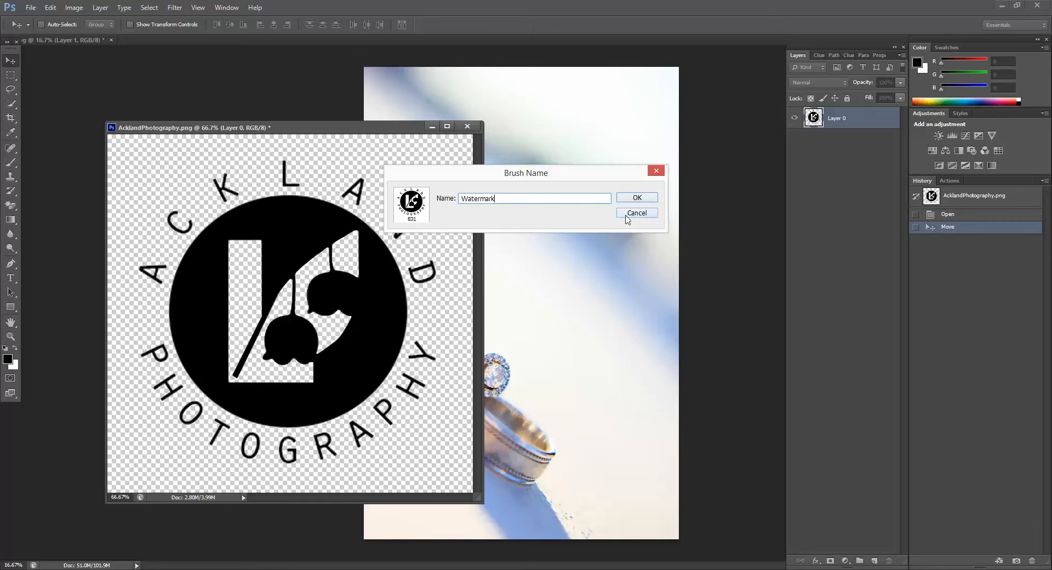
click(635, 214)
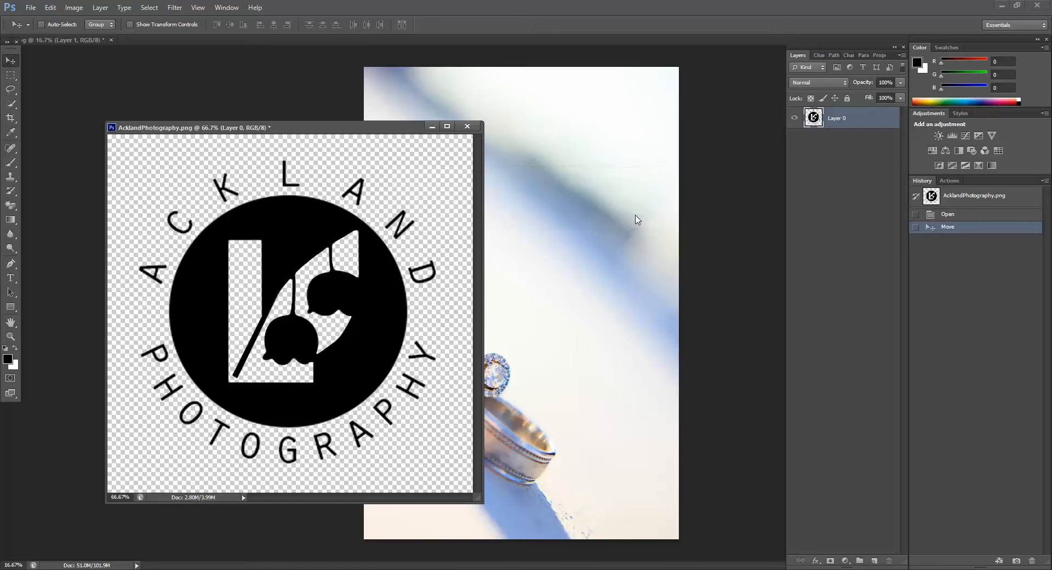
- Minimize the logo document and stamp a black logo near the photo's upper-right corner using the 245 px logo brush preset sized to 800 px
drag(377, 131, 334, 286)
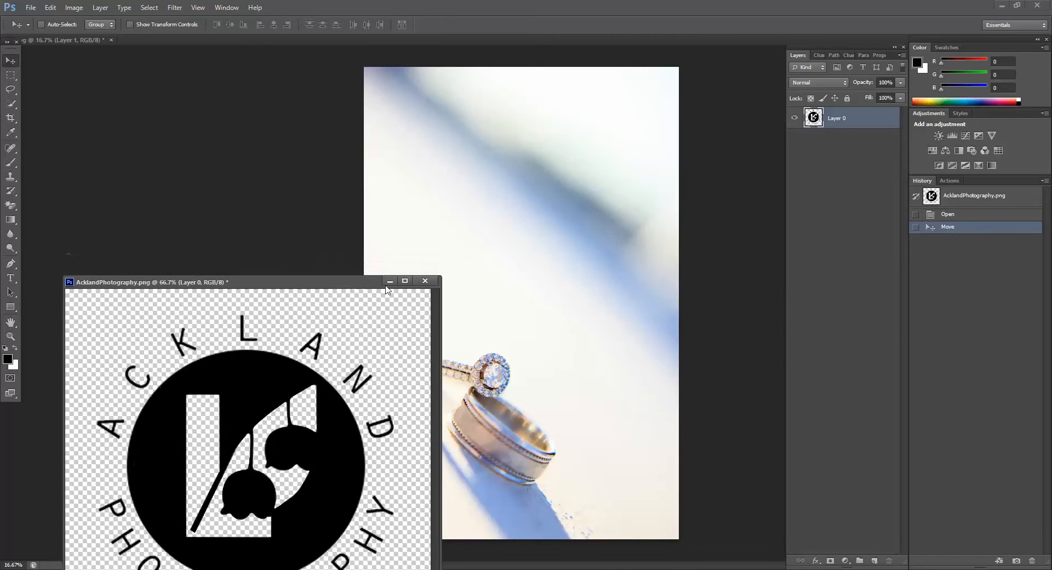
click(390, 282)
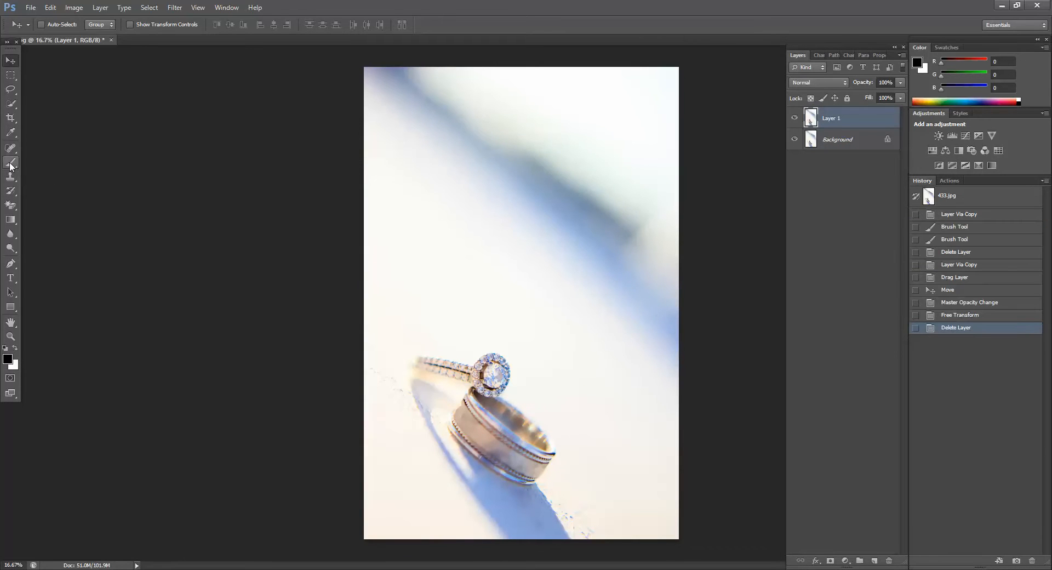
click(11, 163)
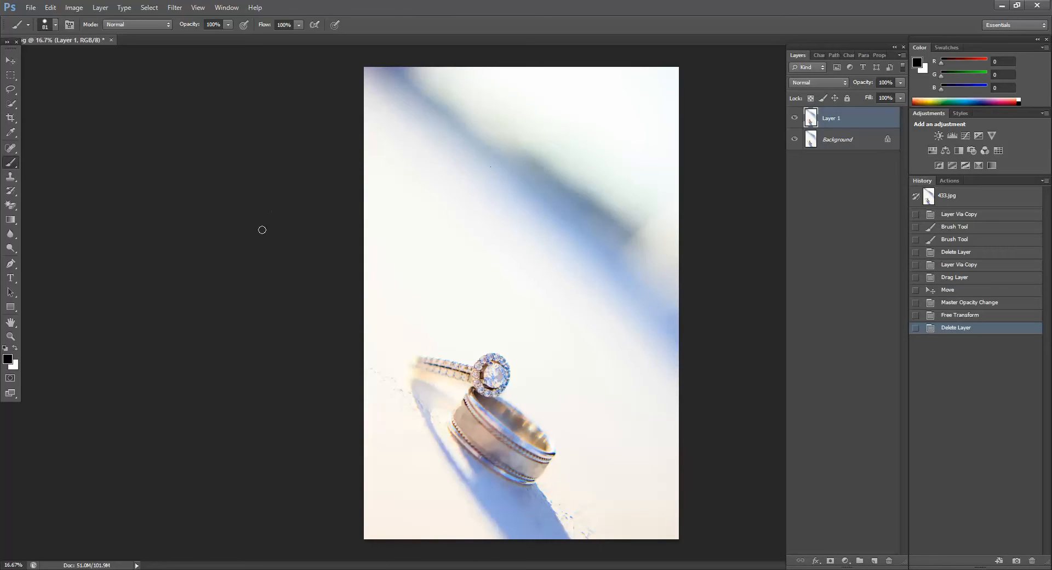
right_click(485, 164)
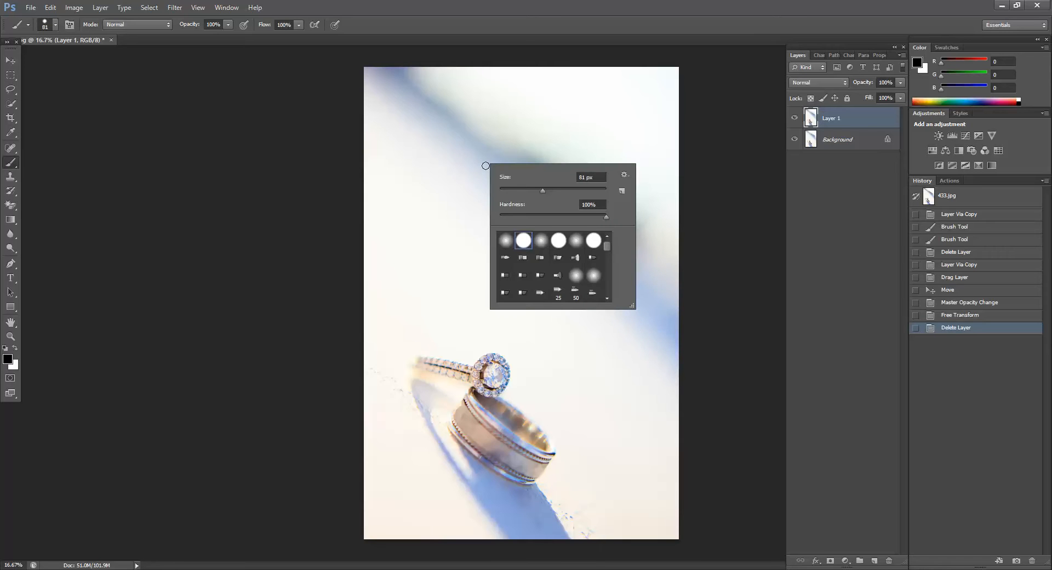
drag(607, 245, 606, 275)
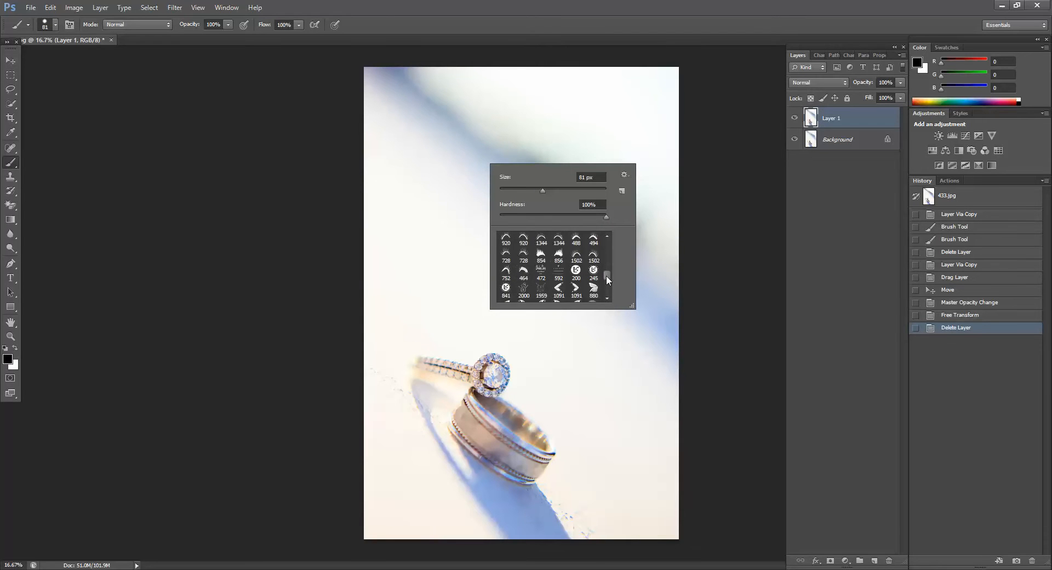
click(595, 275)
drag(588, 178, 544, 178)
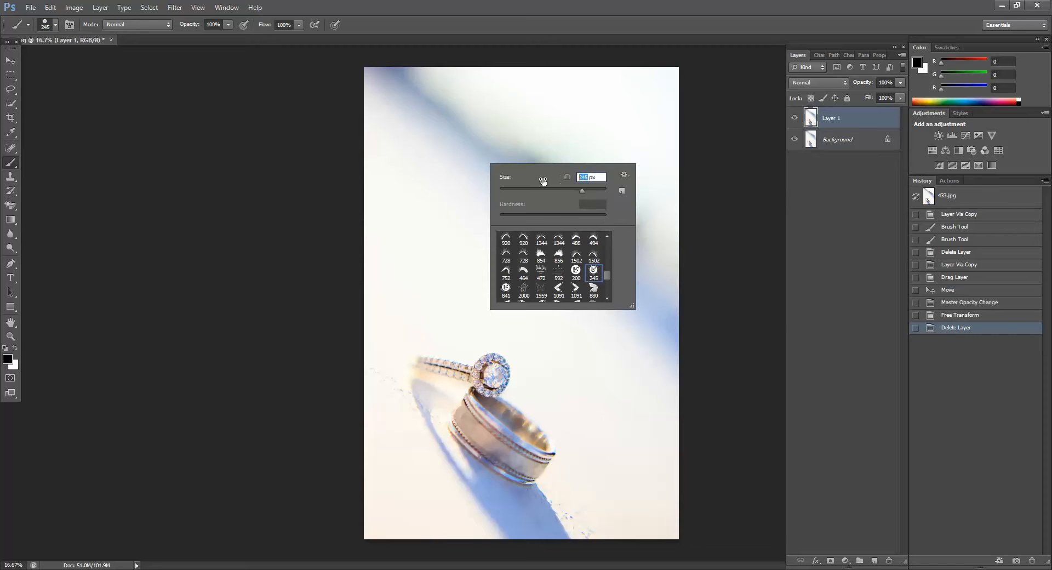
text(800)
key(Return)
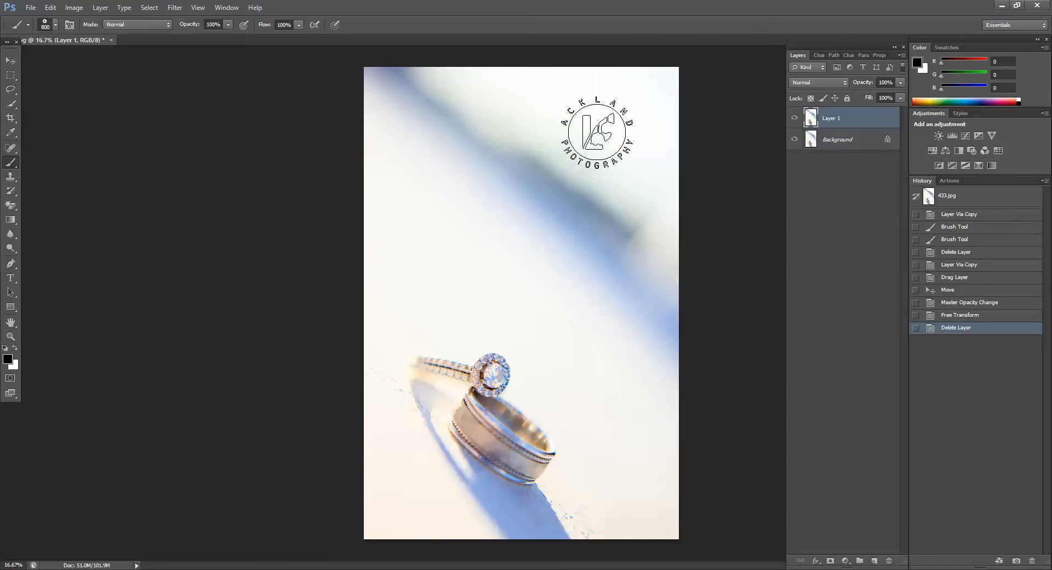
click(597, 133)
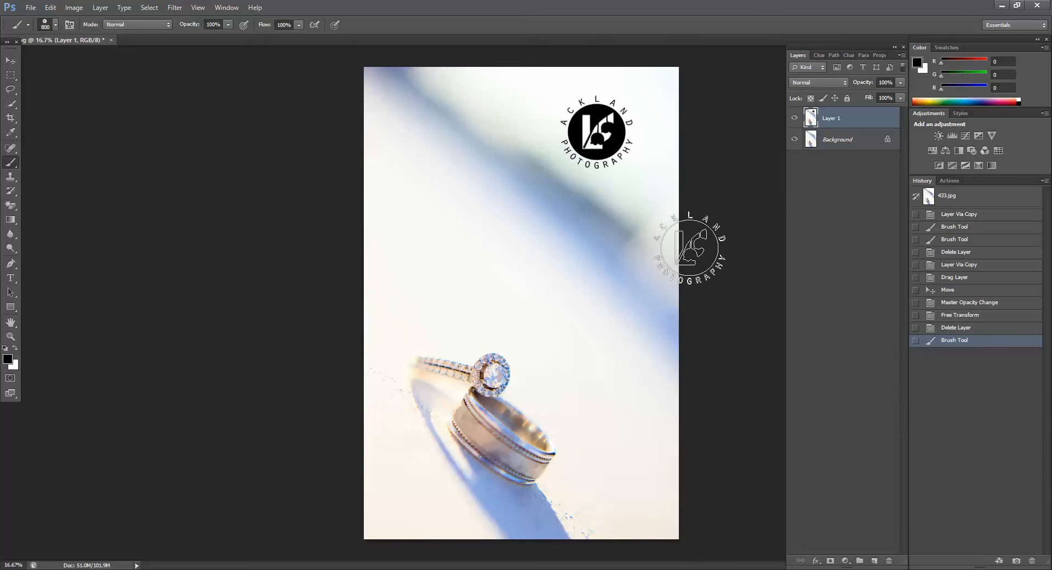
- Set the foreground color to red (R 242, G 0, B 0) and stamp the logo brush near the photo's upper-left corner
click(8, 359)
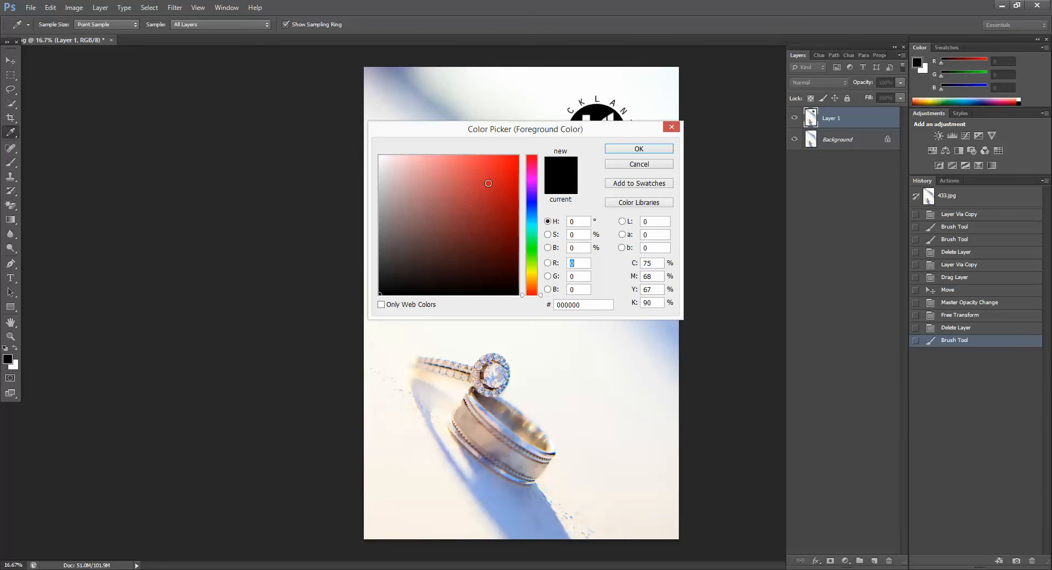
click(518, 162)
click(639, 148)
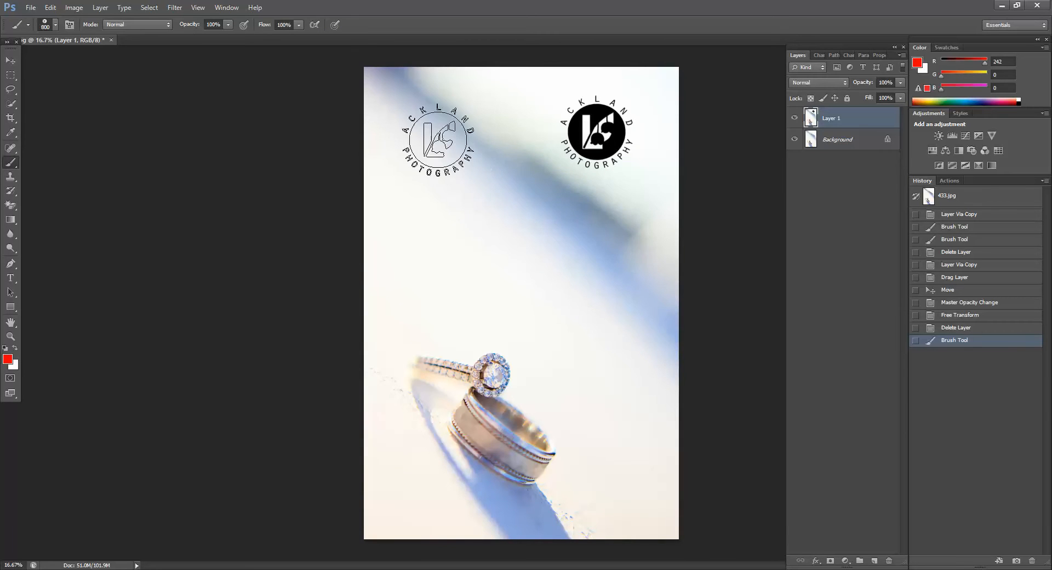
click(443, 132)
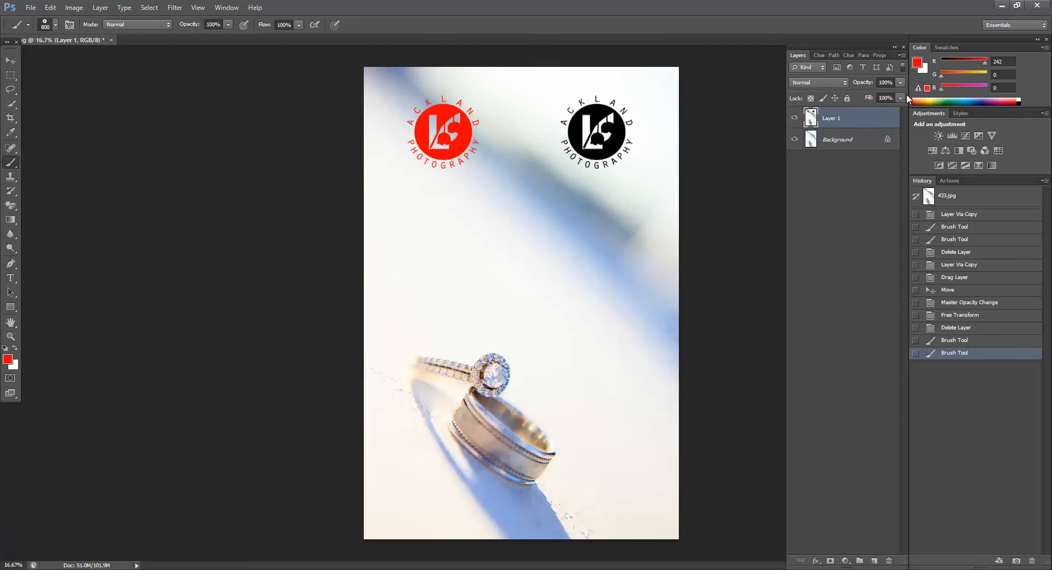
- Set Layer 1's opacity to 50% to make the stamped watermarks semi-transparent
drag(887, 82, 849, 83)
text(50)
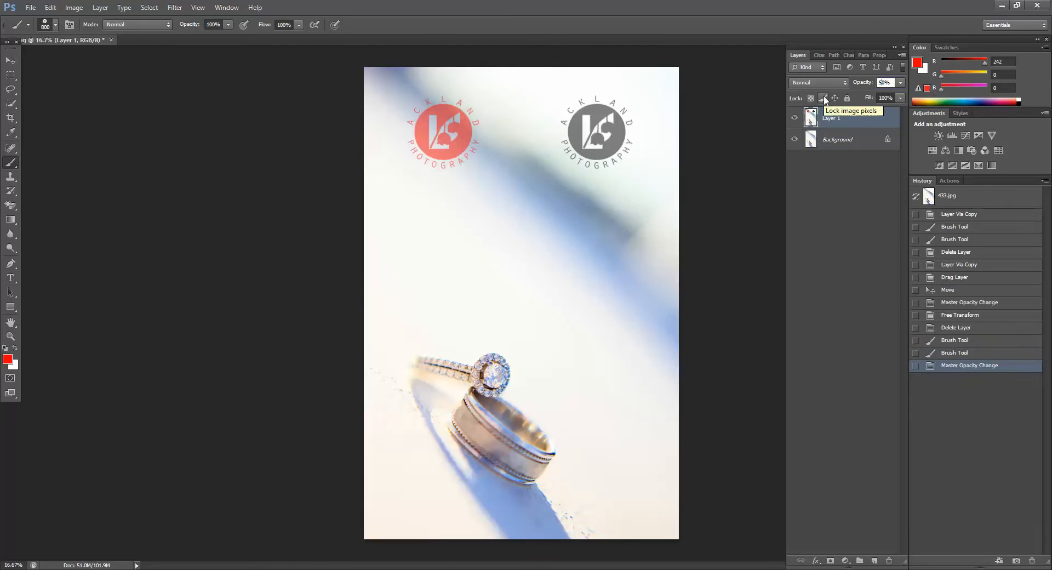